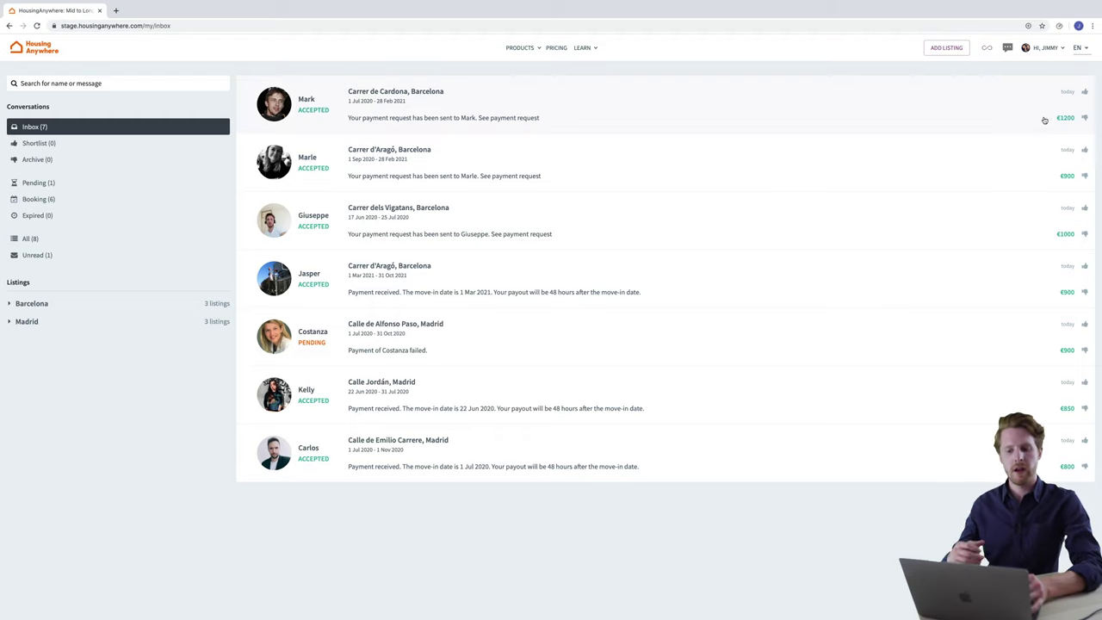
- Open the payout settings and start adding a new payout method of the type Bank transfer: IBAN
left_click(1043, 49)
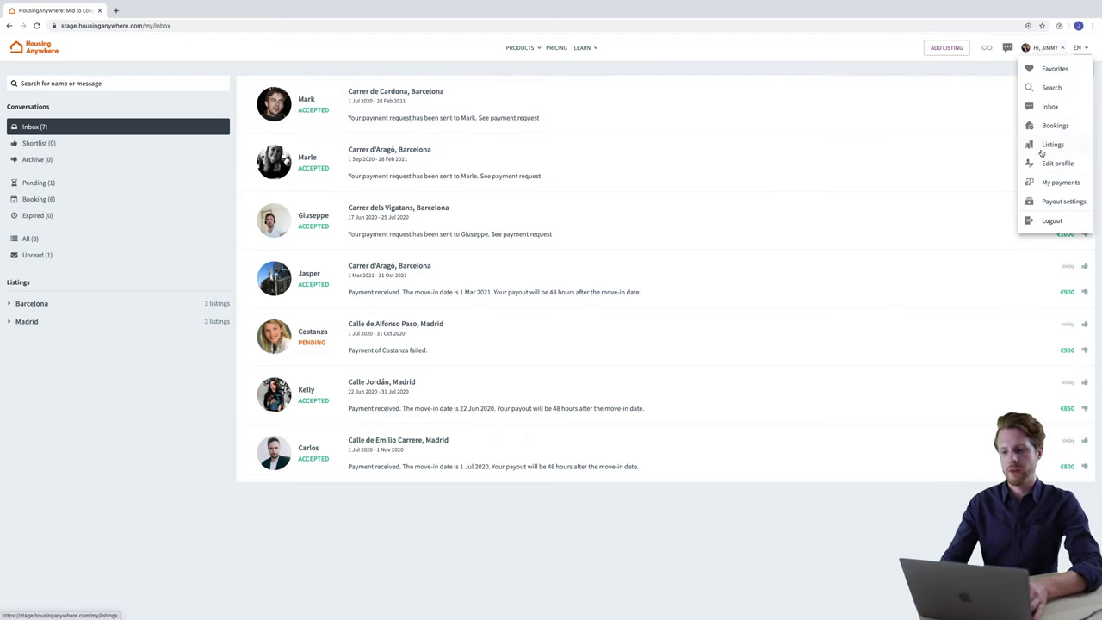
left_click(1055, 203)
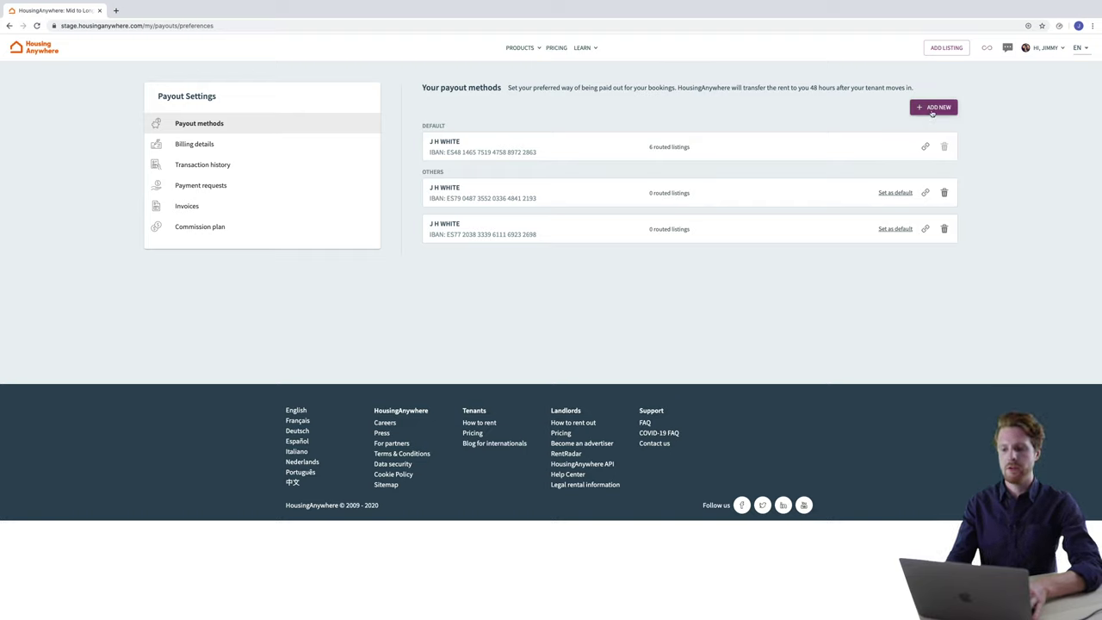
left_click(933, 111)
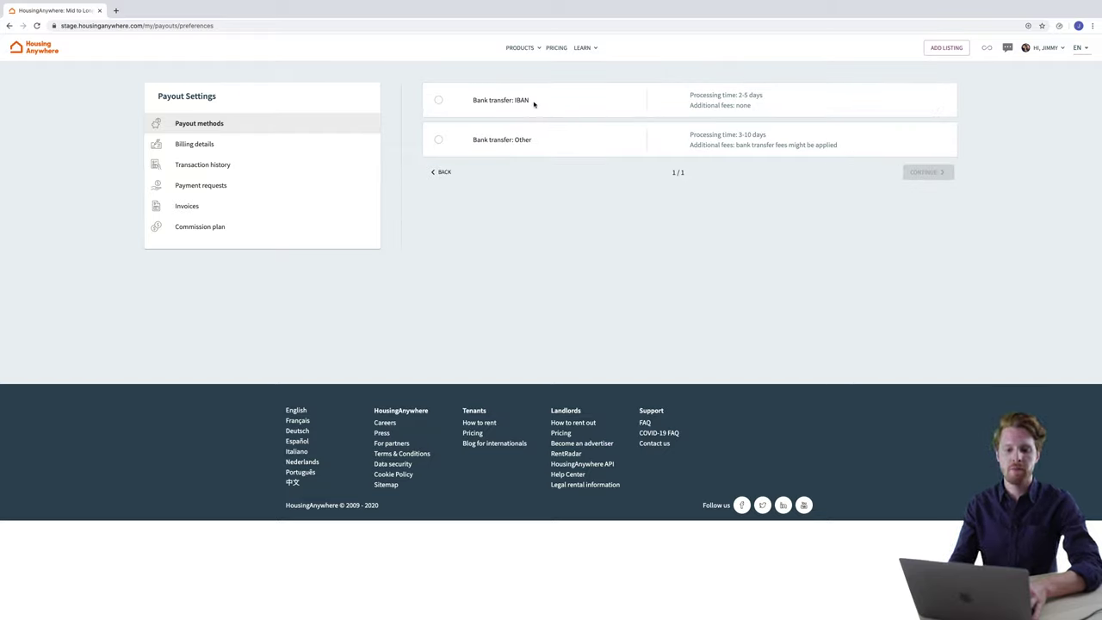
left_click(439, 100)
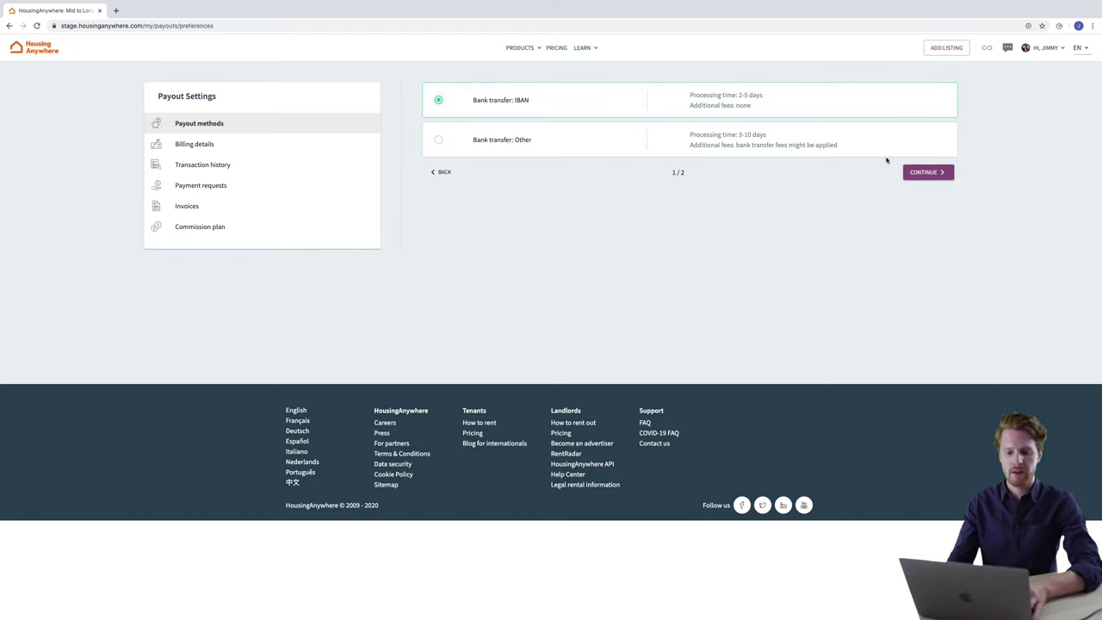
left_click(916, 173)
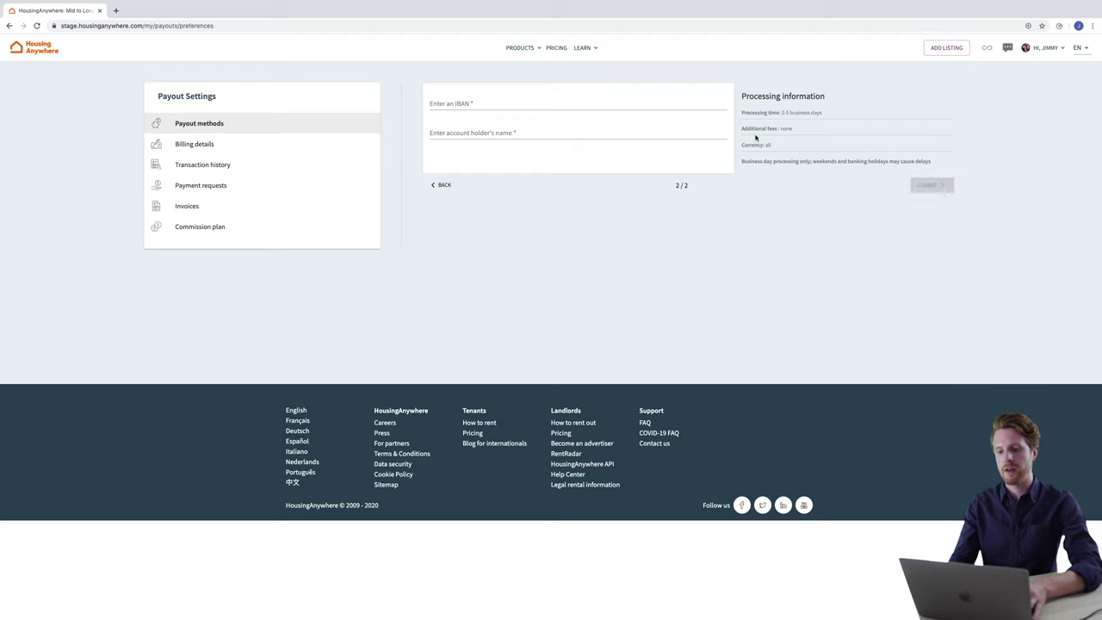
- Enter the IBAN and the account holder's name for the new payout method and submit it
left_click(530, 103)
key("ctrl+v")
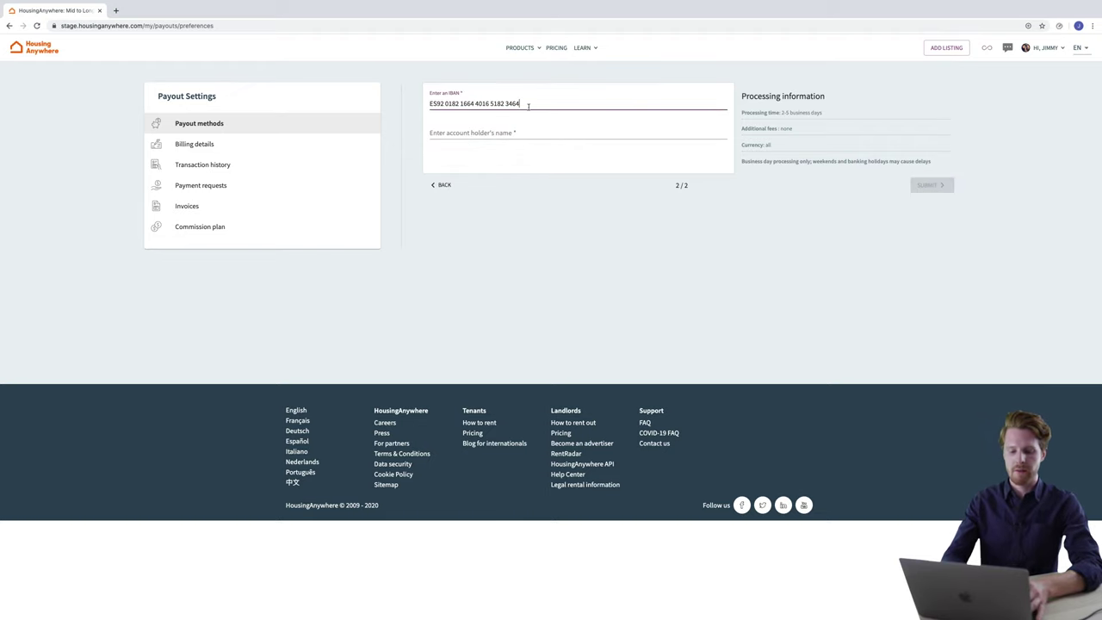
left_click(508, 128)
left_click(481, 152)
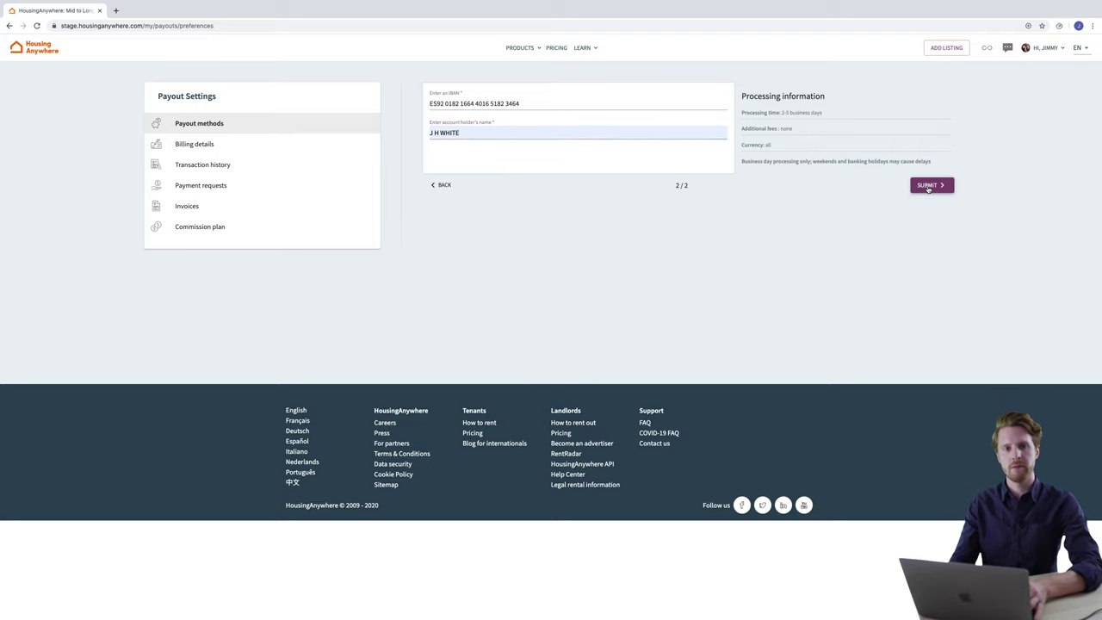
left_click(928, 187)
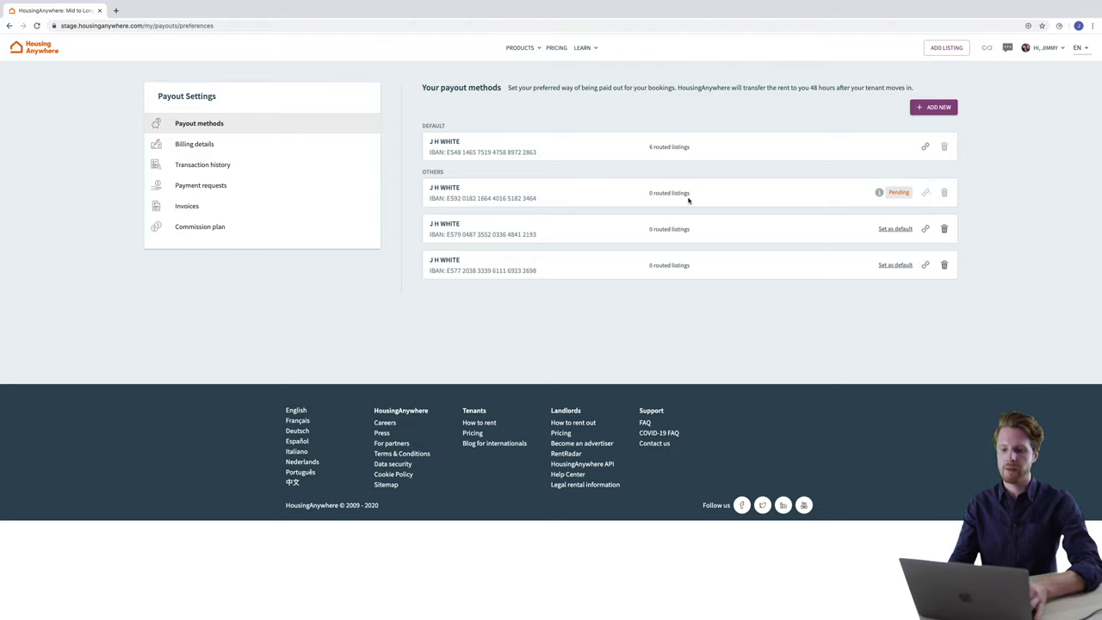
mouse_move(898, 191)
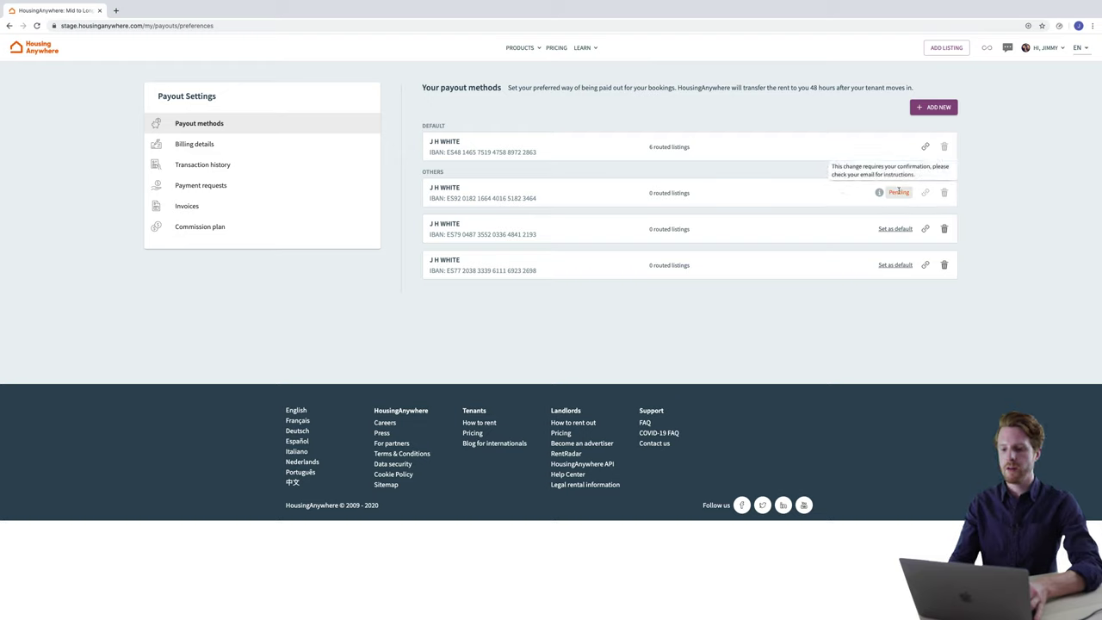
- Start linking listings to the last payout method in the list and search the available listings for "madrid"
left_click(677, 267)
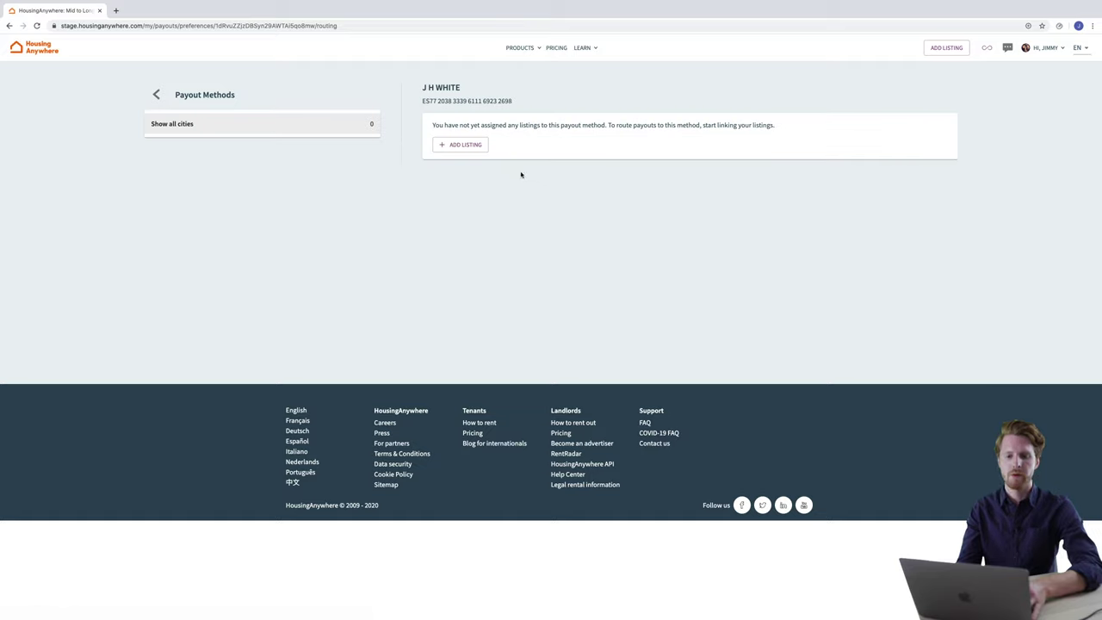
left_click(471, 148)
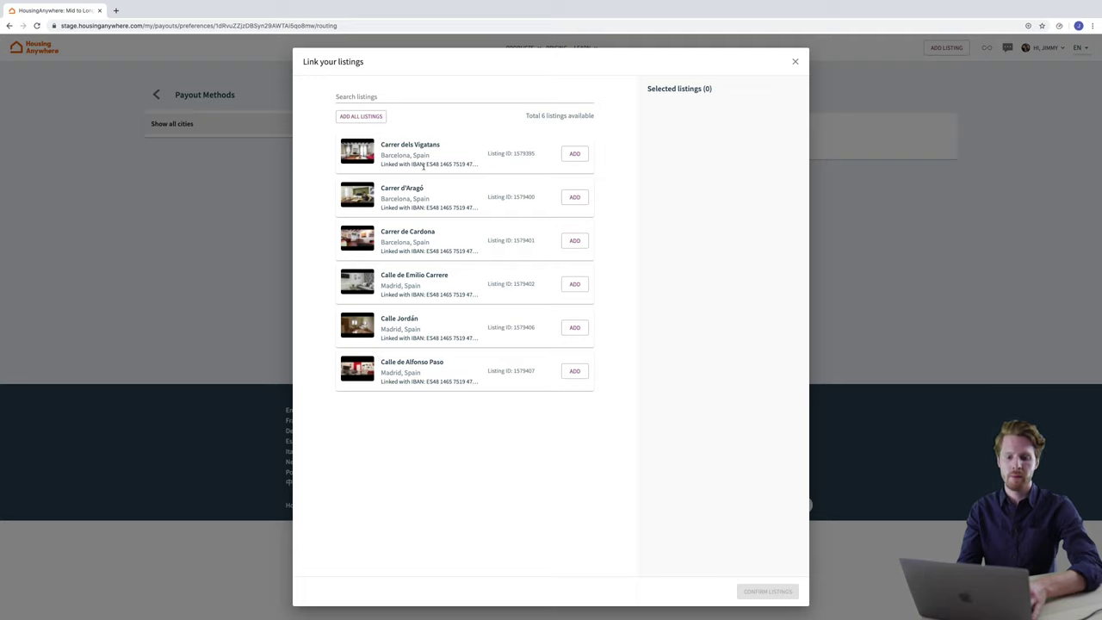
left_click(386, 91)
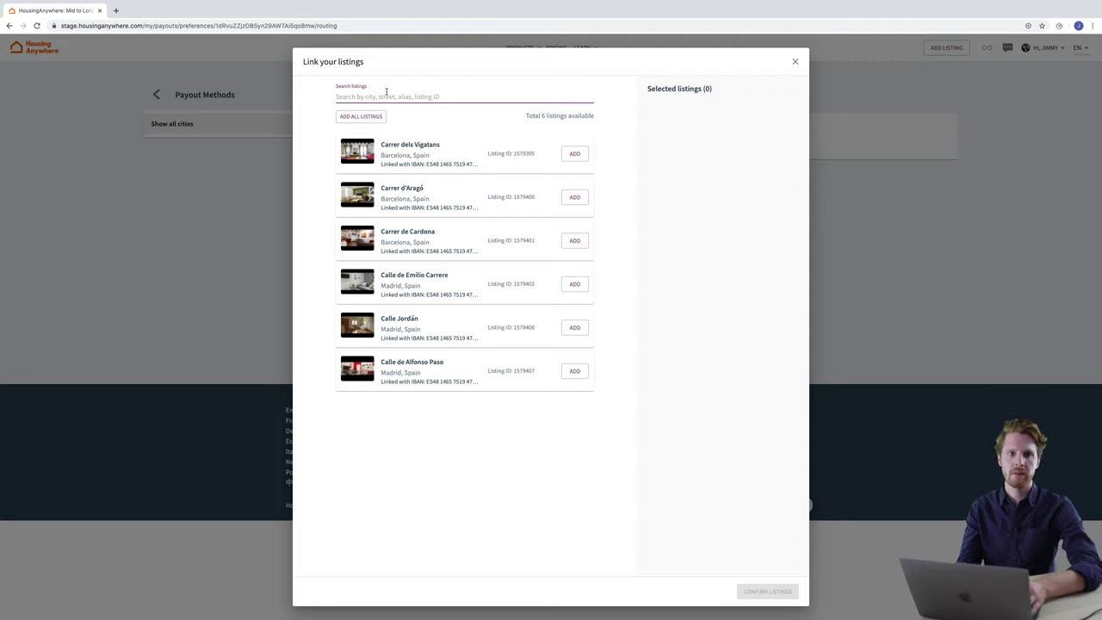
type("ma")
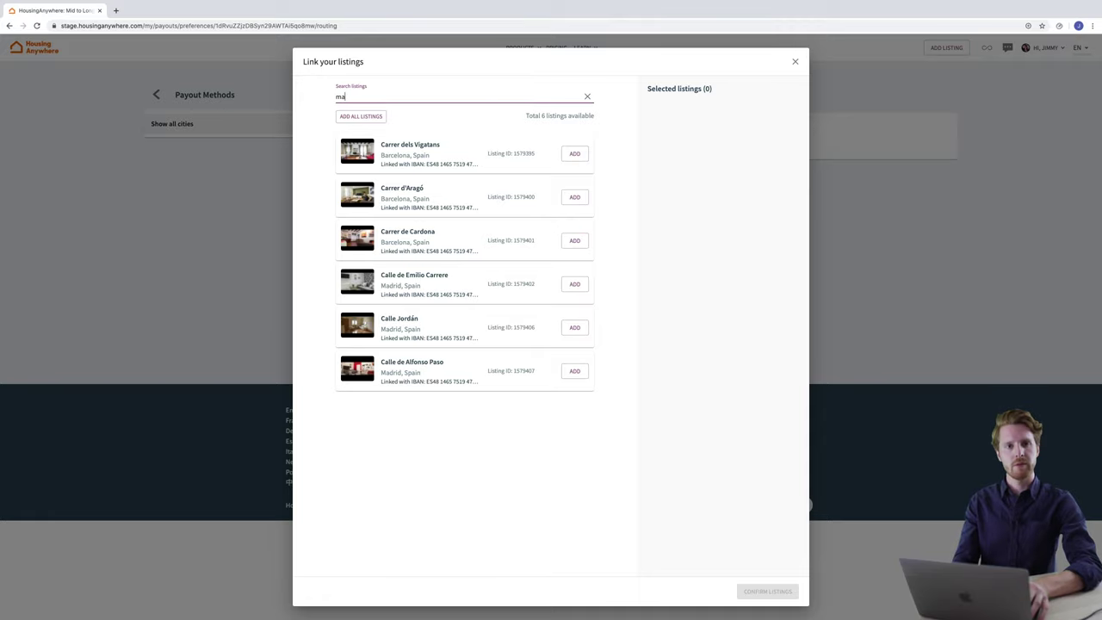
type("drid")
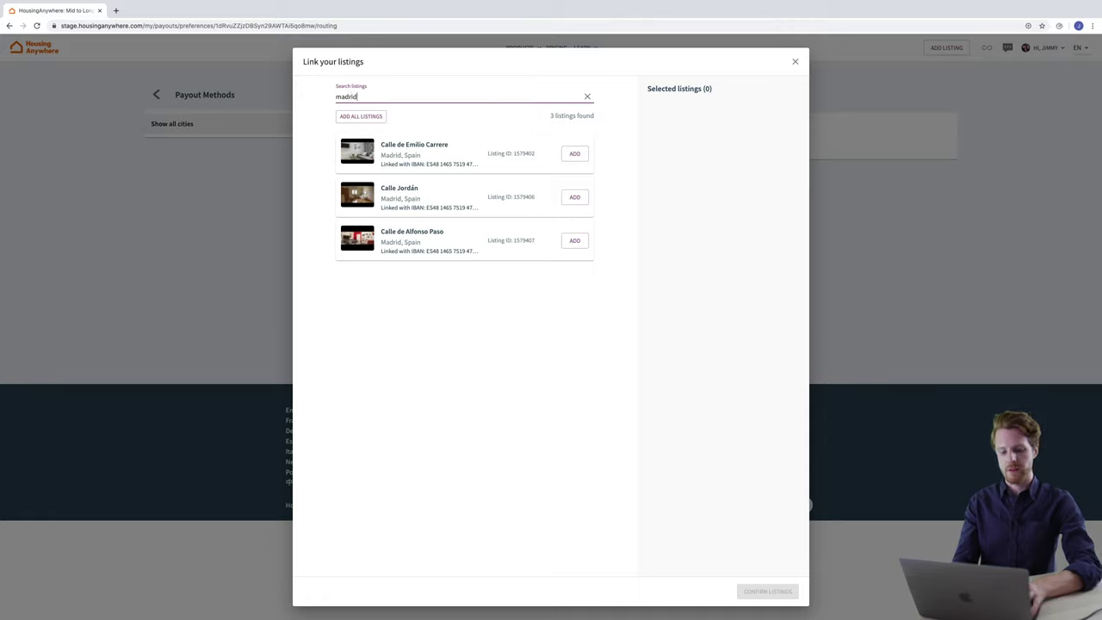
- Add all three Madrid listings individually to the selection and confirm linking them to the payout method
left_click(575, 154)
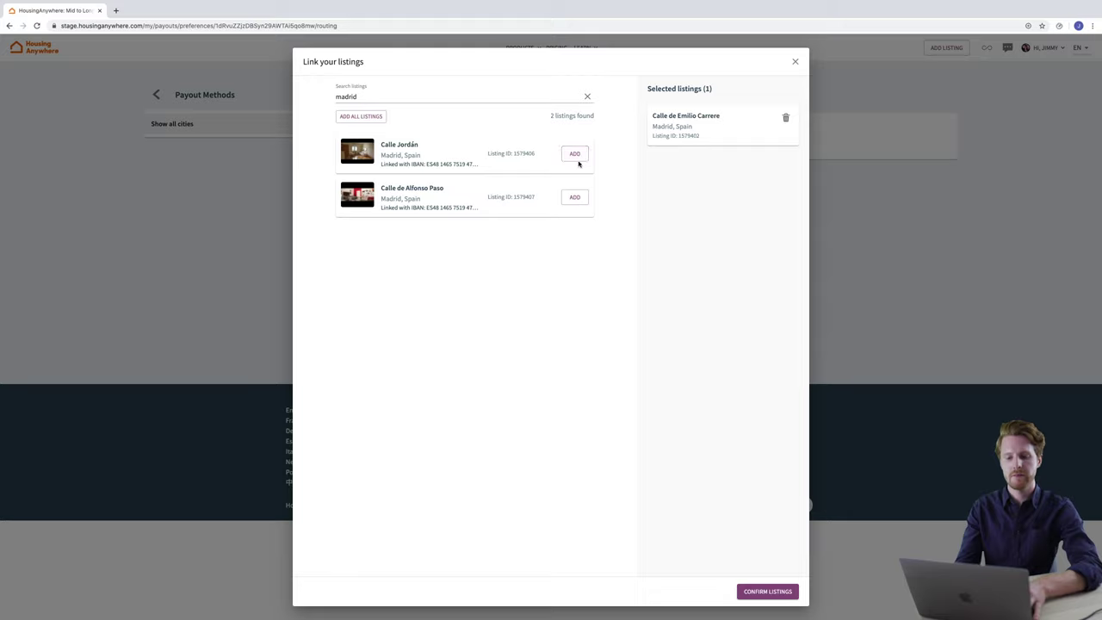
left_click(575, 154)
left_click(575, 154)
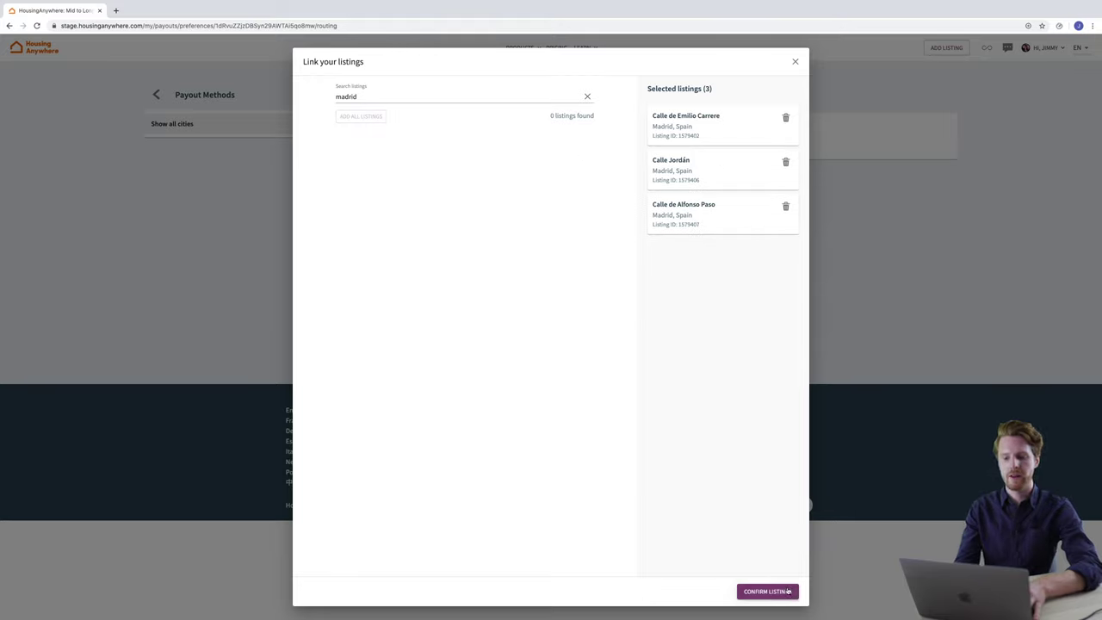
left_click(786, 590)
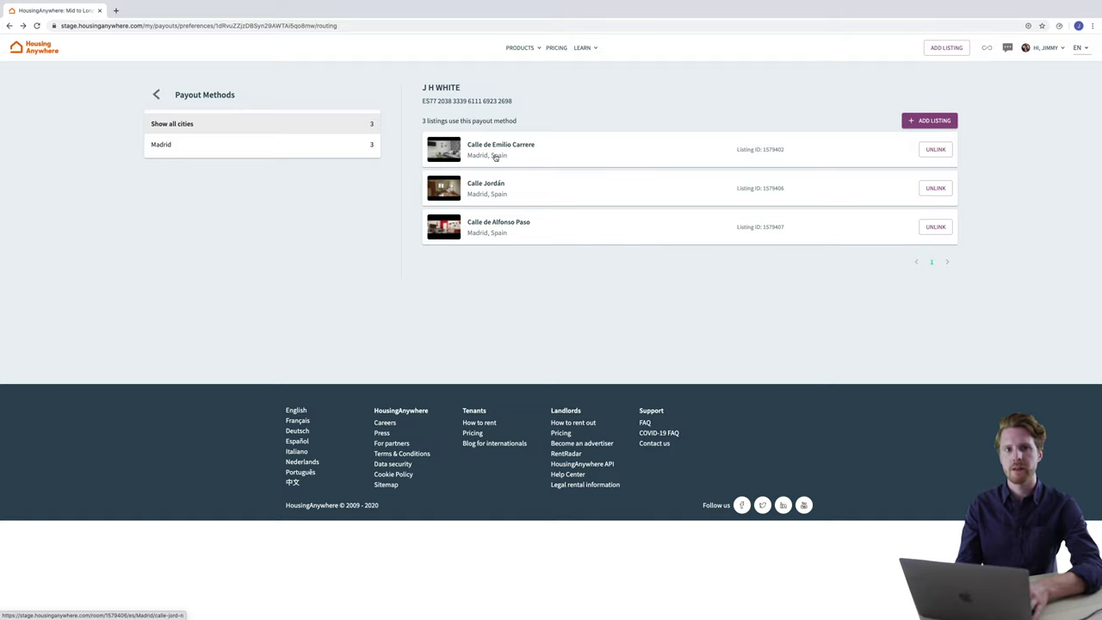
- Return to the payout methods and unlink Calle de Emilio Carrere from the non-default method that has the Madrid listings, accepting the re-route to the default
left_click(231, 97)
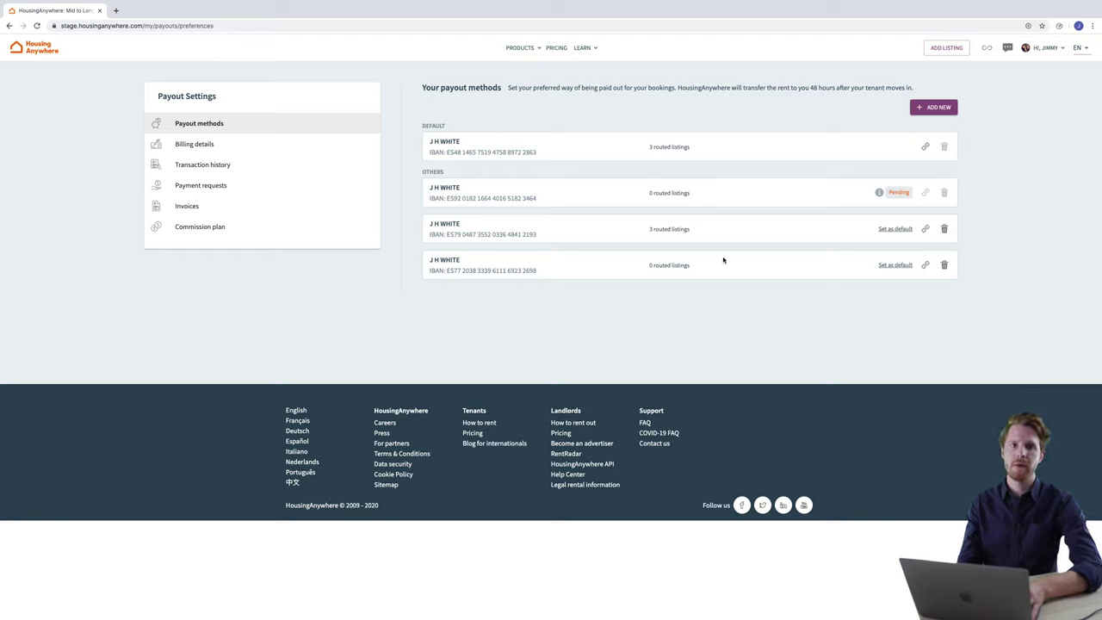
left_click(663, 230)
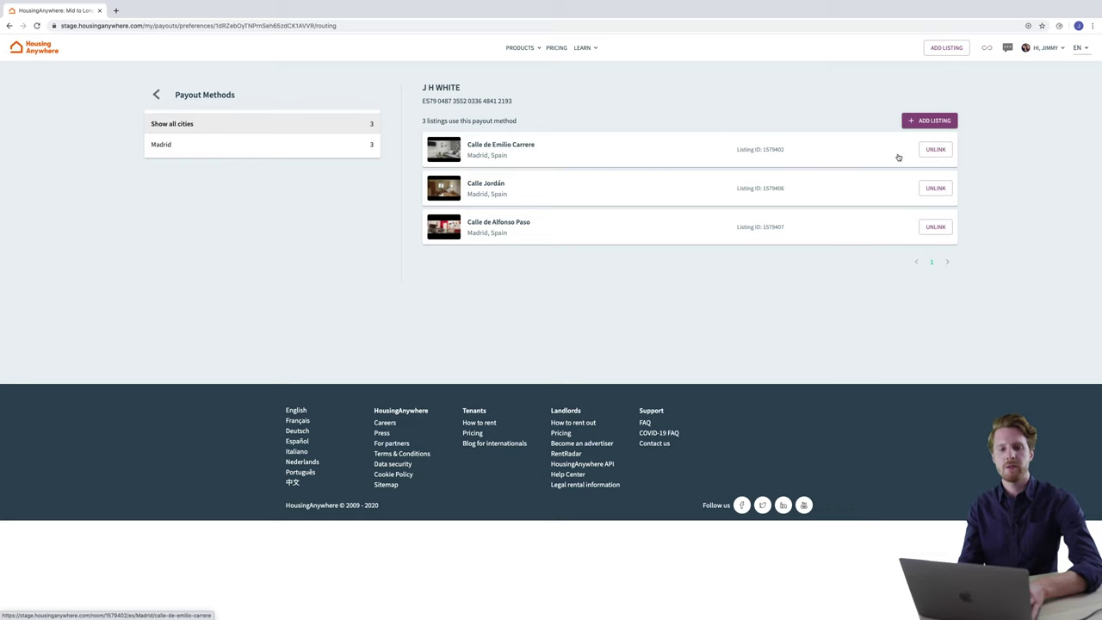
left_click(936, 150)
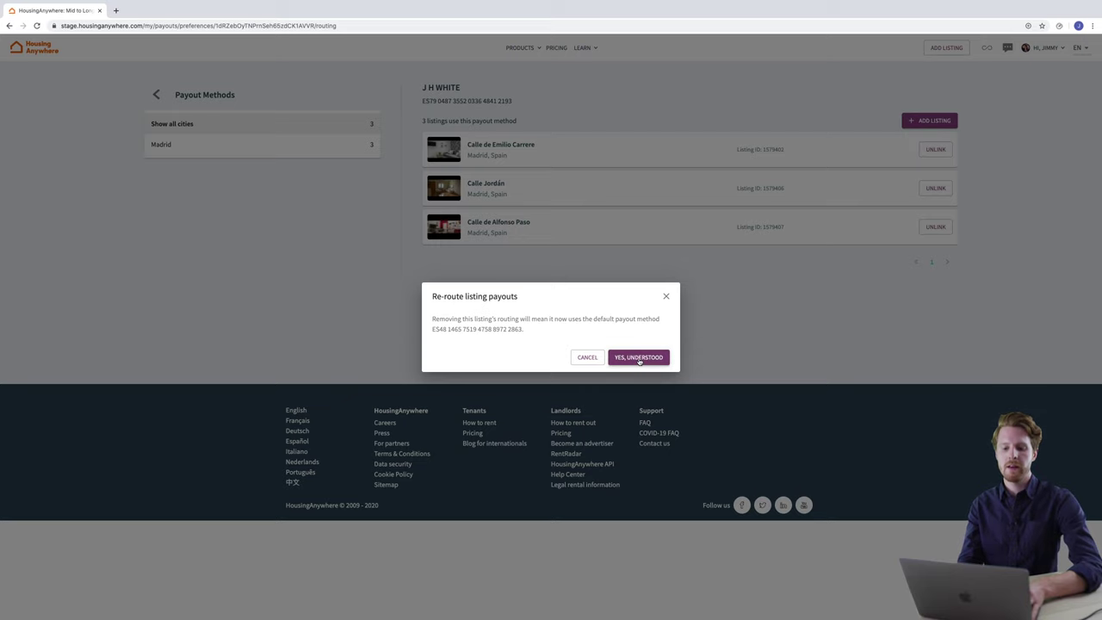
left_click(638, 357)
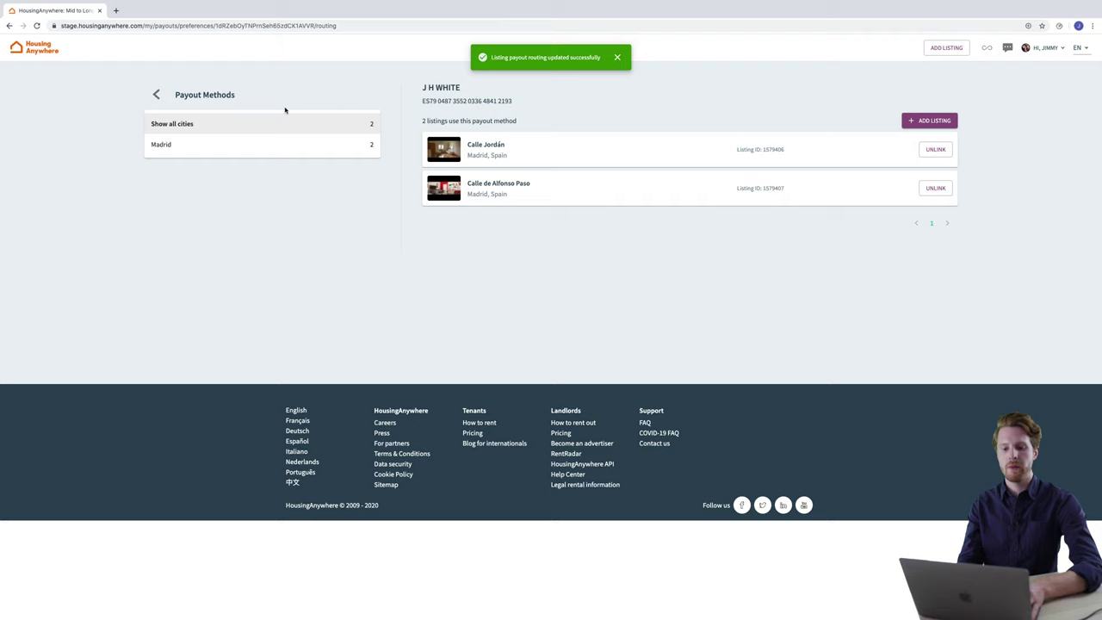
- Unlink the Calle de Emilio Carrere listing from the default payout method and re-route its payouts to the first alternative IBAN offered
left_click(242, 96)
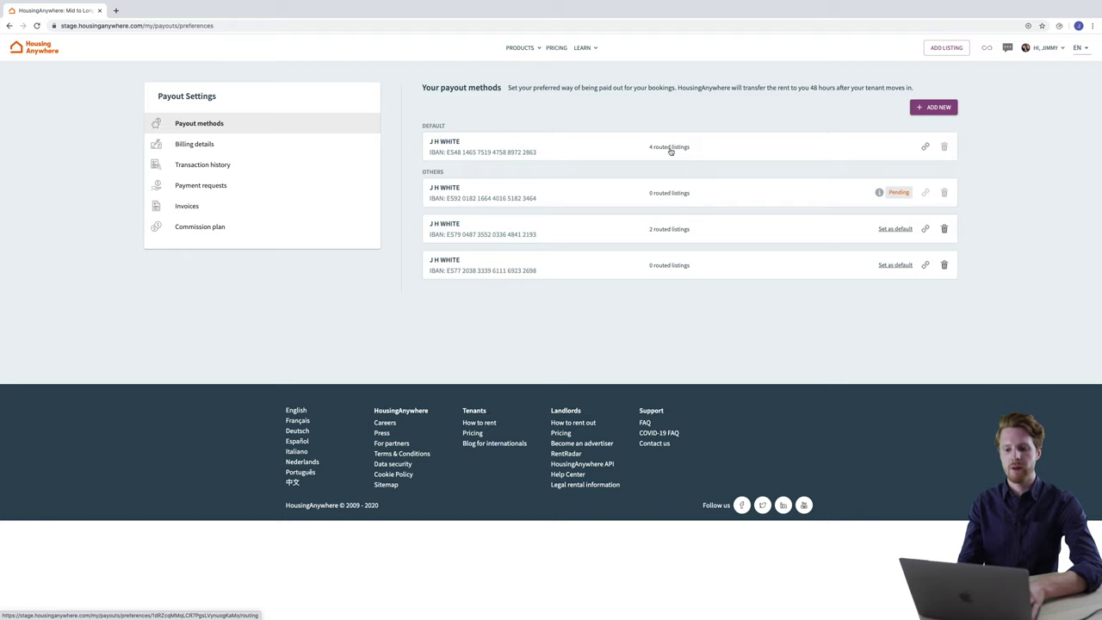
left_click(671, 148)
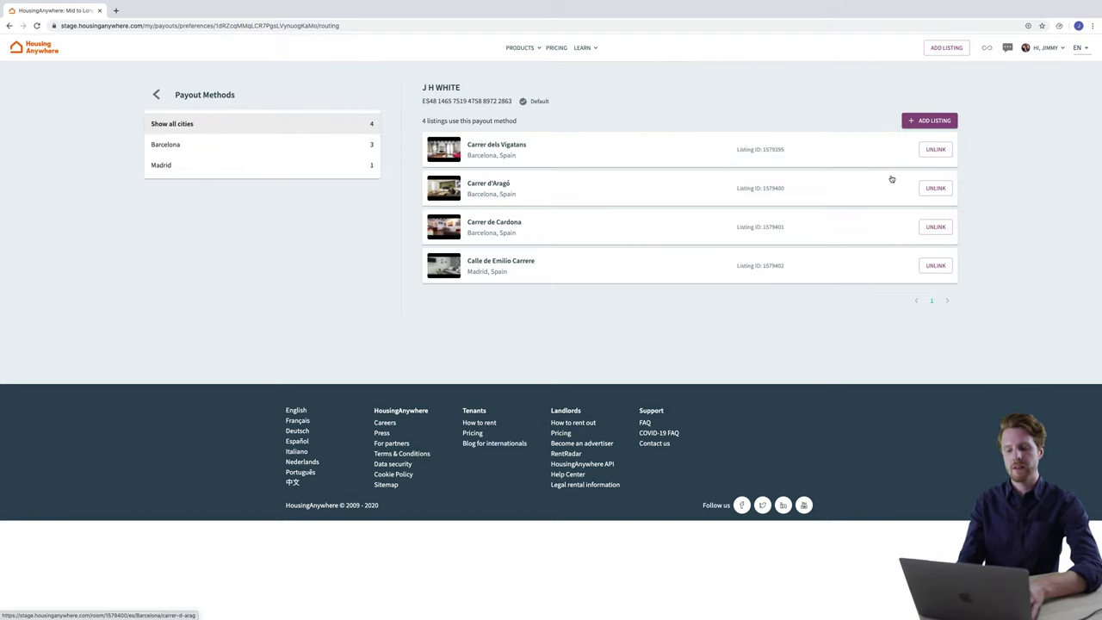
left_click(941, 265)
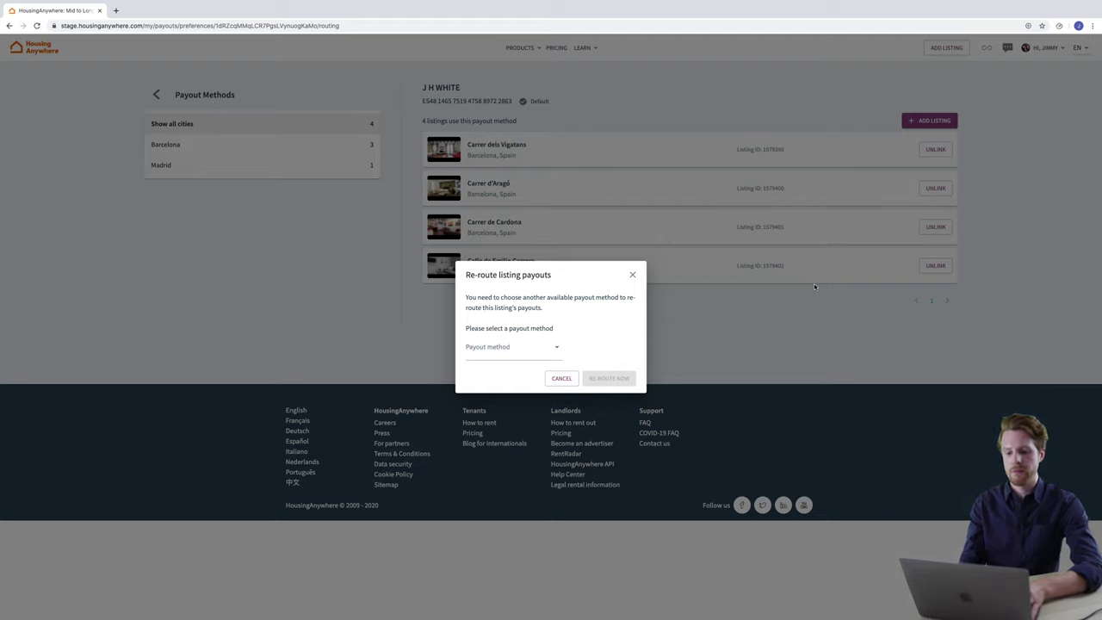
left_click(531, 346)
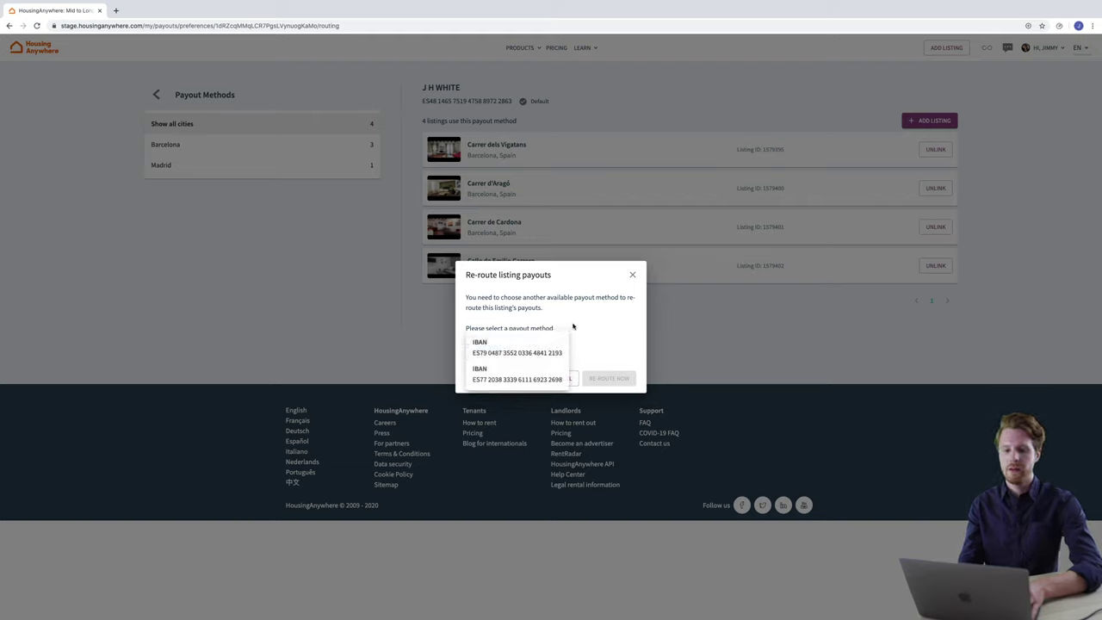
left_click(536, 352)
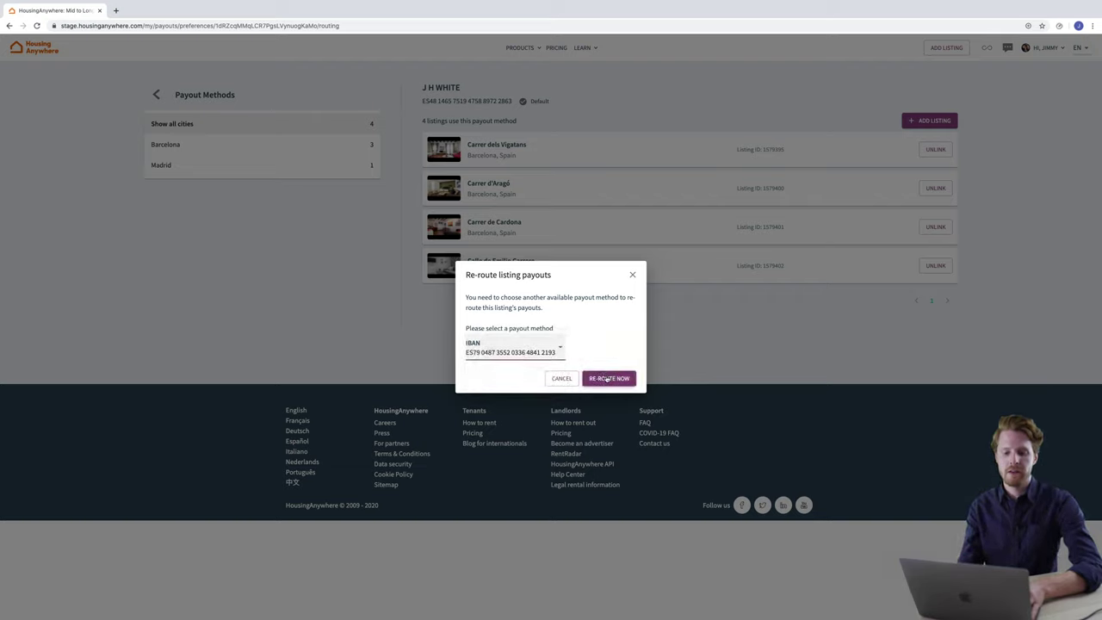
left_click(607, 378)
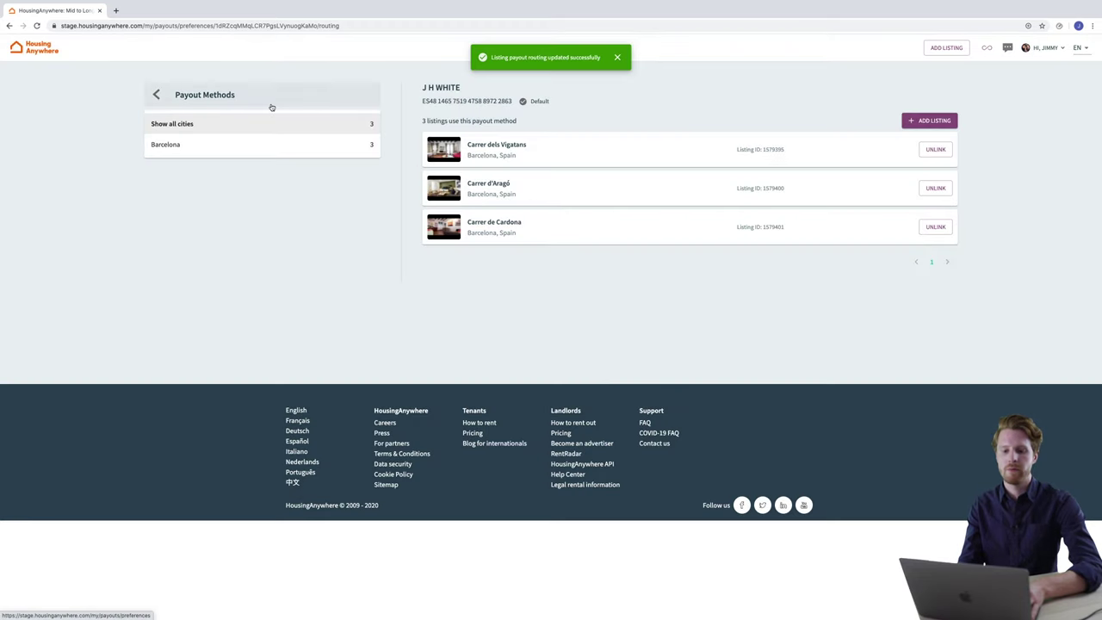
- Return to the payout methods and set the last method as the default, agreeing to route all listings of the current default to it
left_click(243, 98)
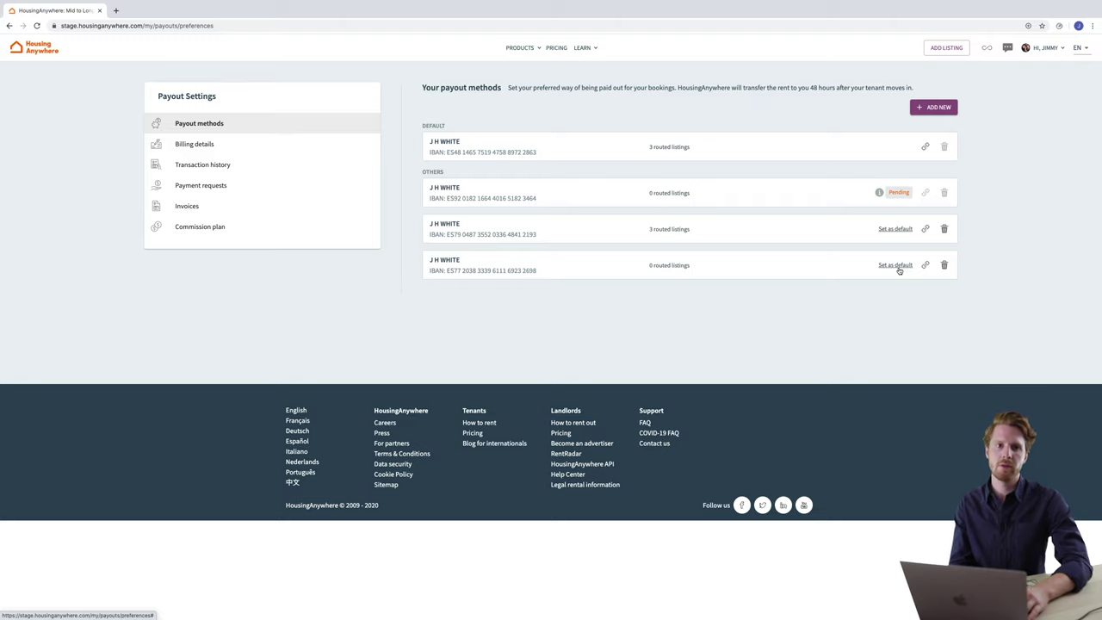
left_click(897, 267)
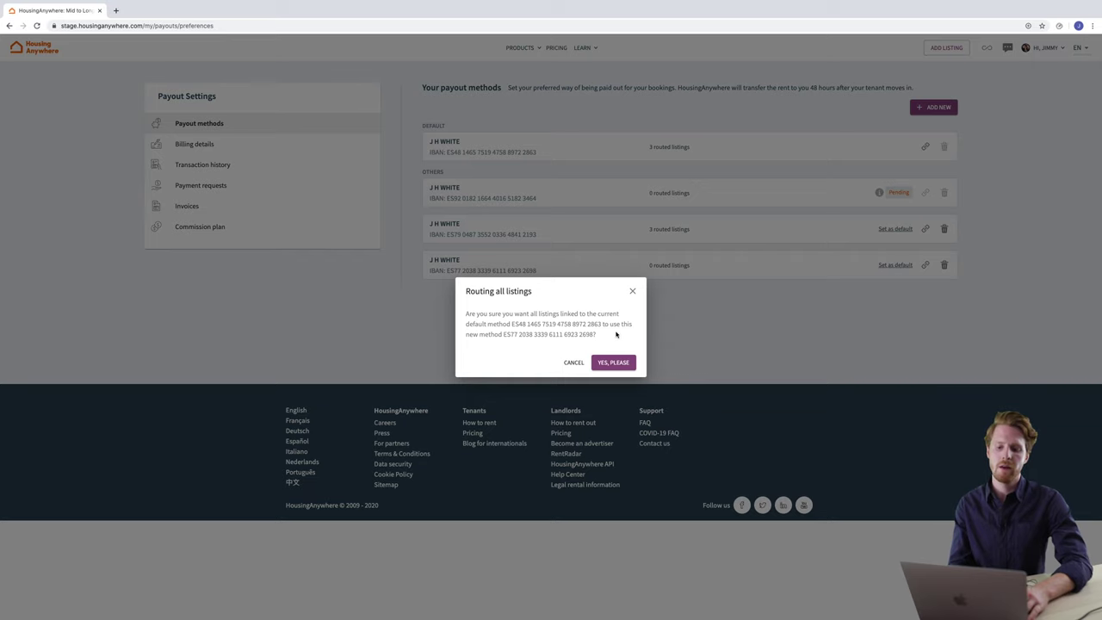
left_click(613, 362)
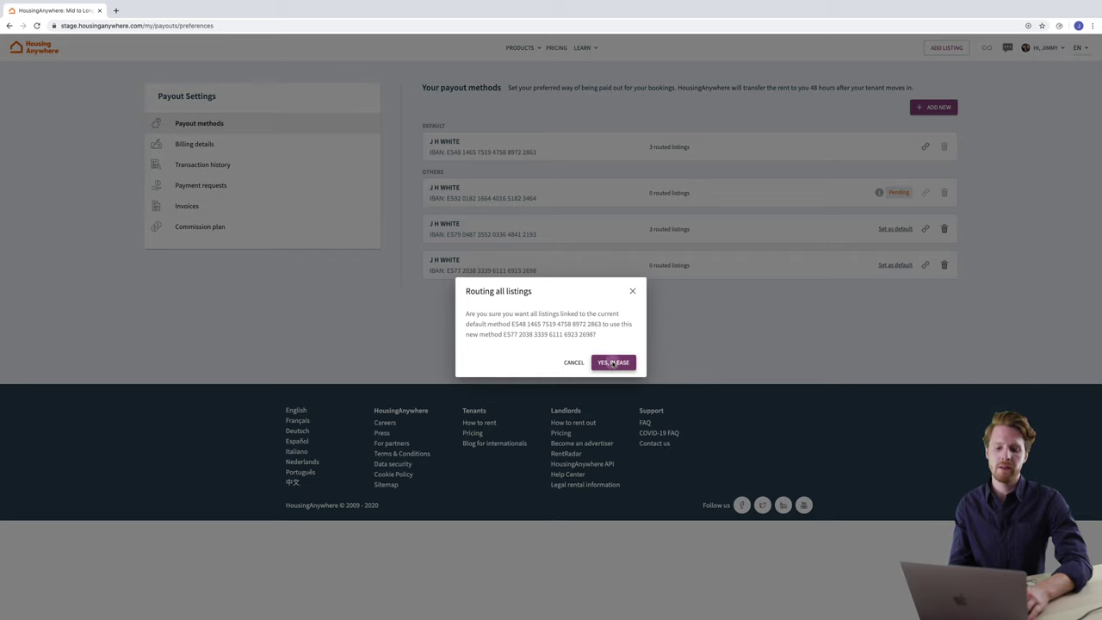